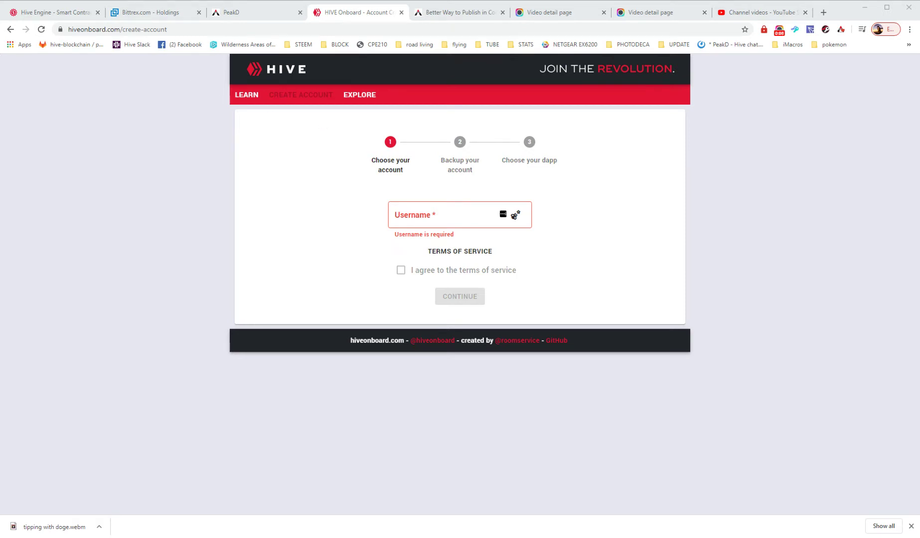
Step: Return to the hiveonboard.com home page with its Learn, Create Account and Explore cards
left_click(263, 71)
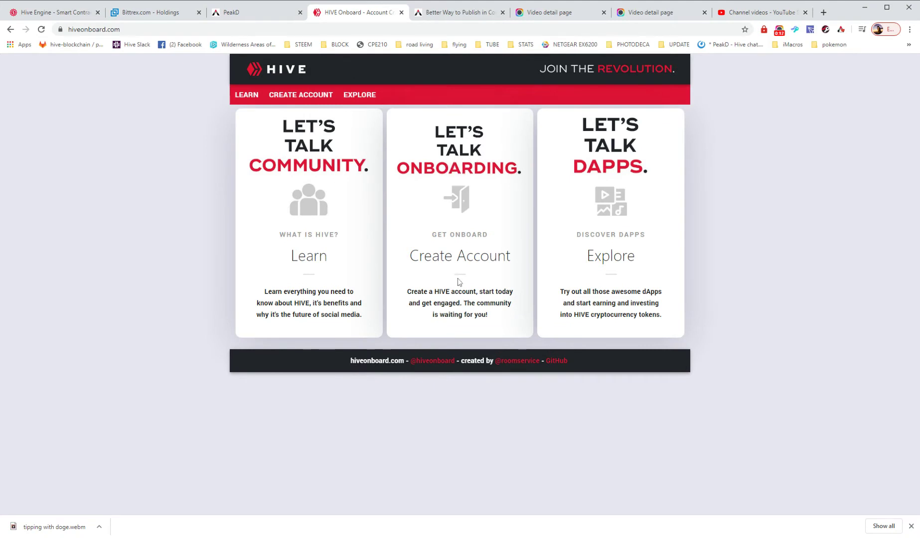
left_click_drag(467, 234, 455, 196)
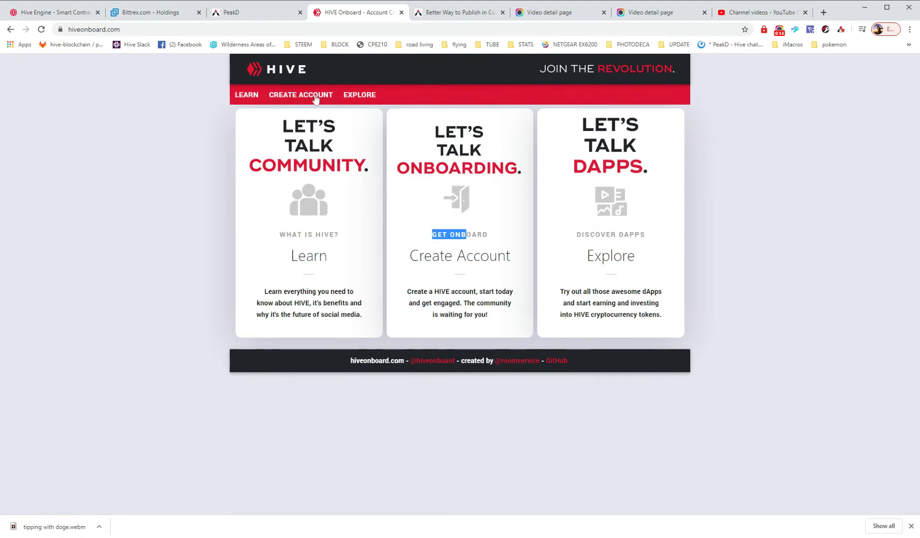
Step: Create an account named testaccount100, agree to the terms of service and continue
left_click(316, 96)
left_click(448, 215)
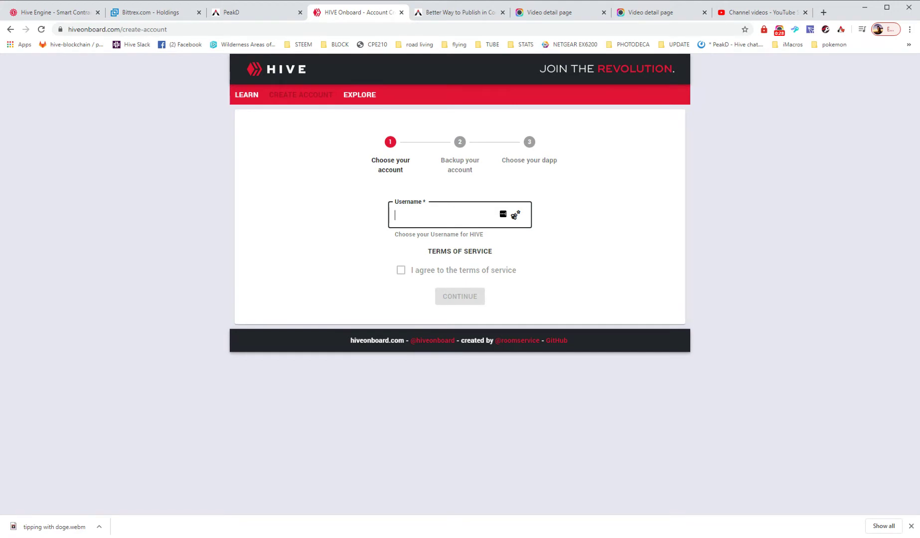
type("testaccount")
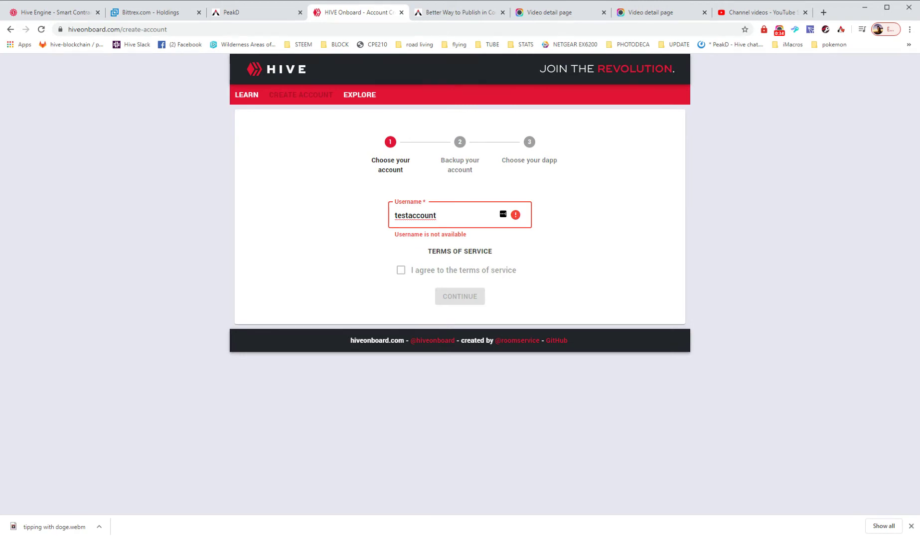
type("100")
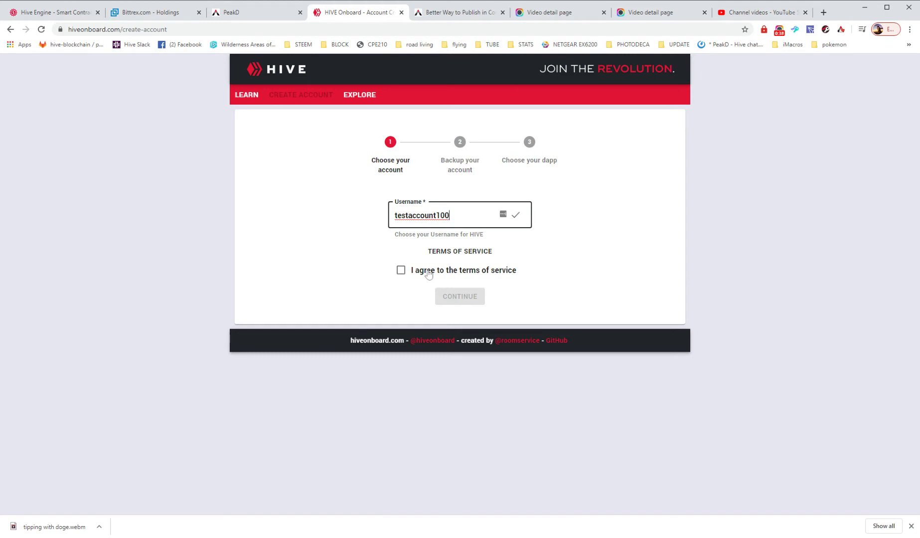
left_click(401, 271)
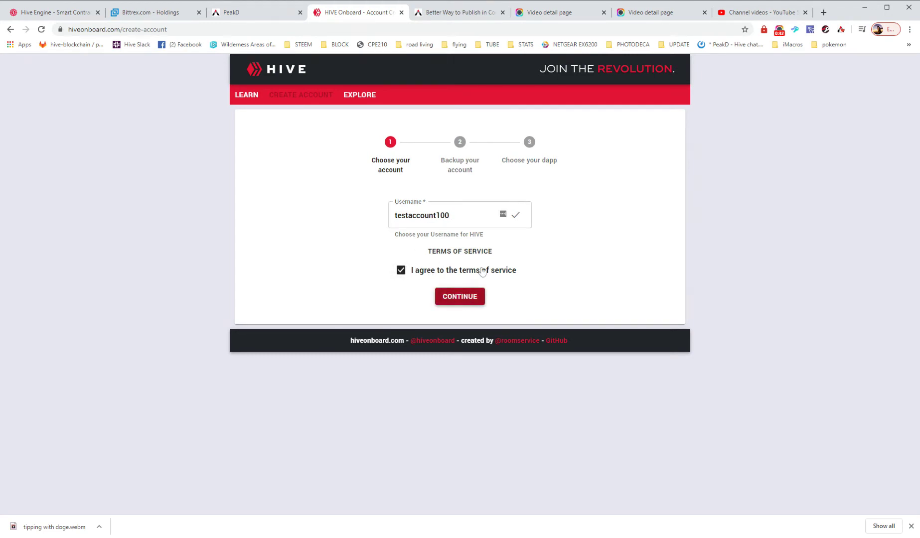
left_click(462, 296)
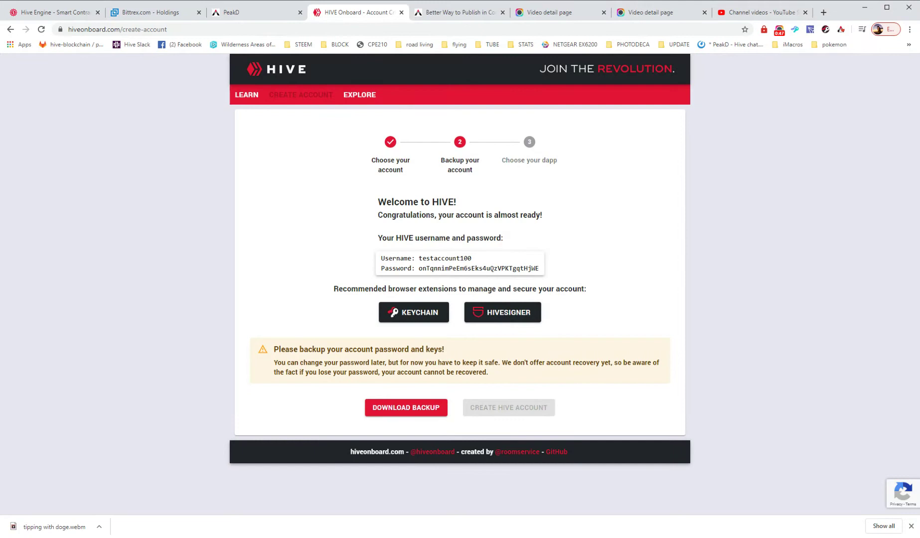
Step: Select the generated password and download the credentials backup file
double_click(478, 268)
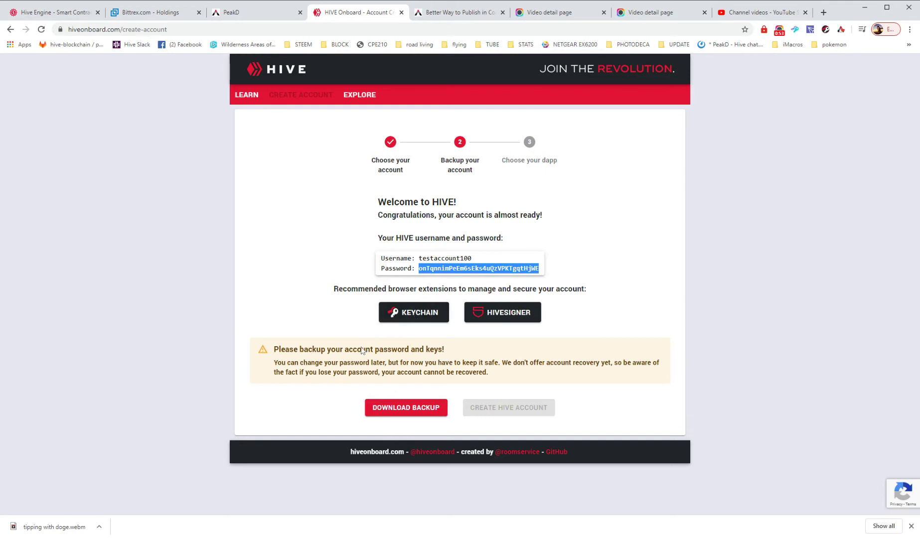
left_click(407, 408)
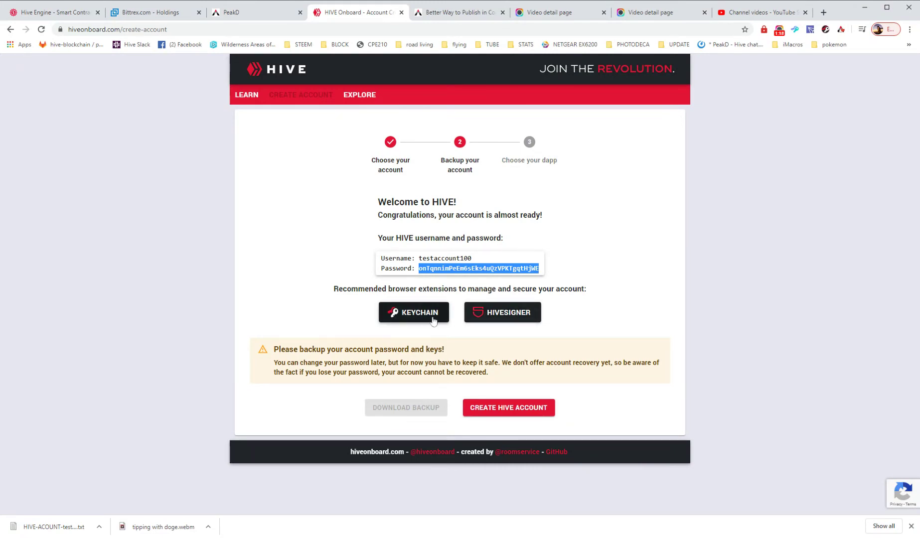
Step: Select the generated password on the Backup step, then clear the selection
left_click(431, 282)
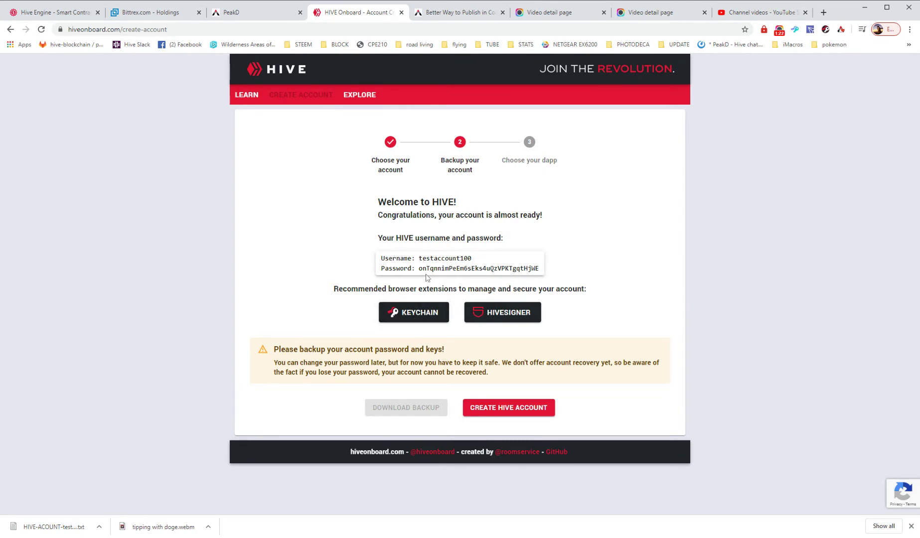
left_click_drag(419, 268, 539, 269)
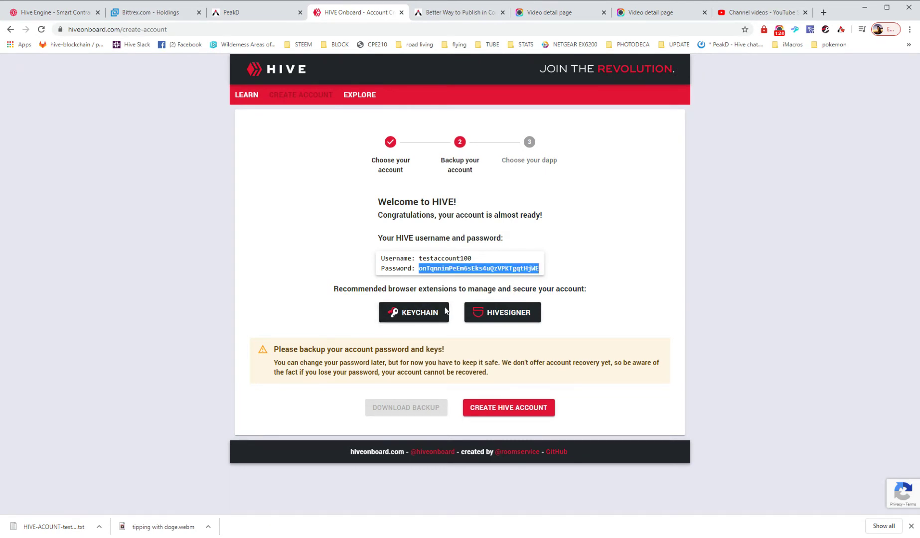
left_click(407, 315)
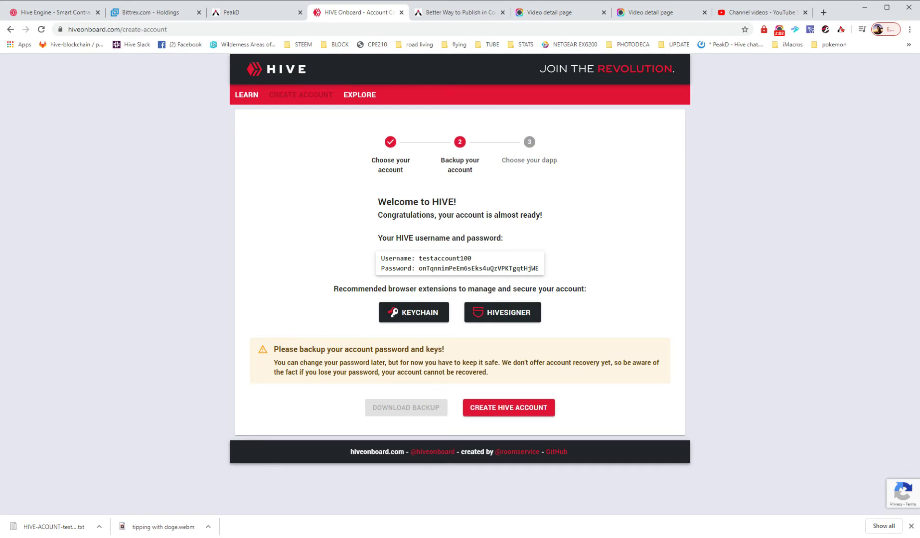
double_click(478, 268)
left_click(478, 269)
Step: Submit testaccount100 for creation as a Hive account
left_click(526, 409)
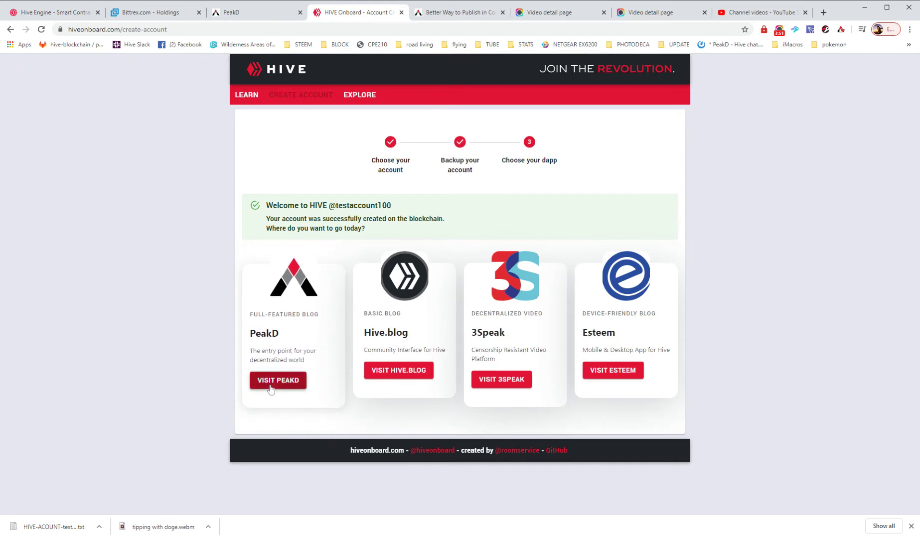
Step: Highlight the new username in the welcome message and visit PeakD from its card
left_click_drag(335, 205, 403, 206)
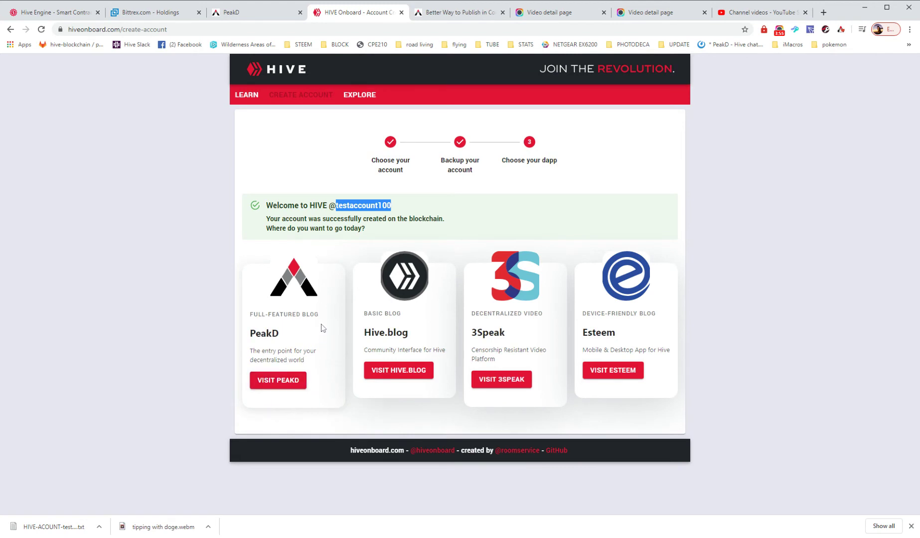
left_click(289, 383)
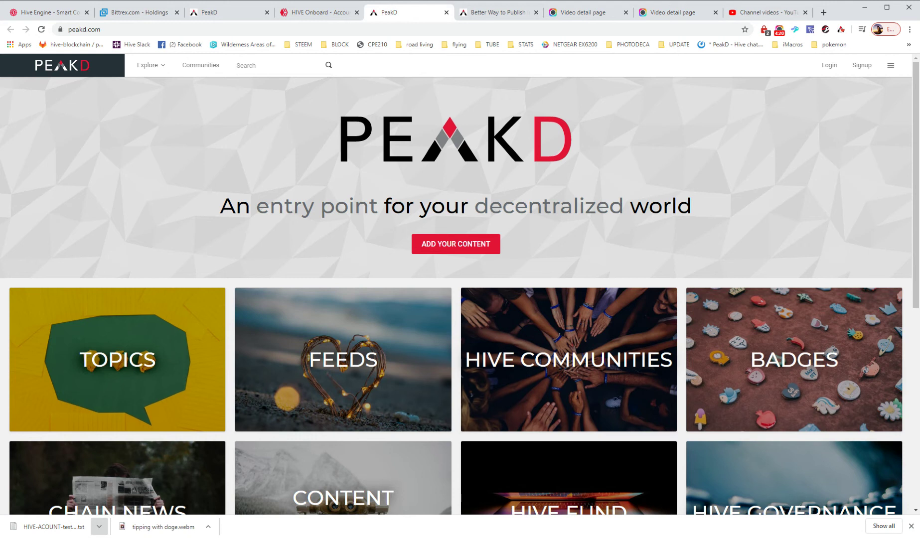
Step: Open the downloaded account backup text file from the download shelf
left_click(49, 526)
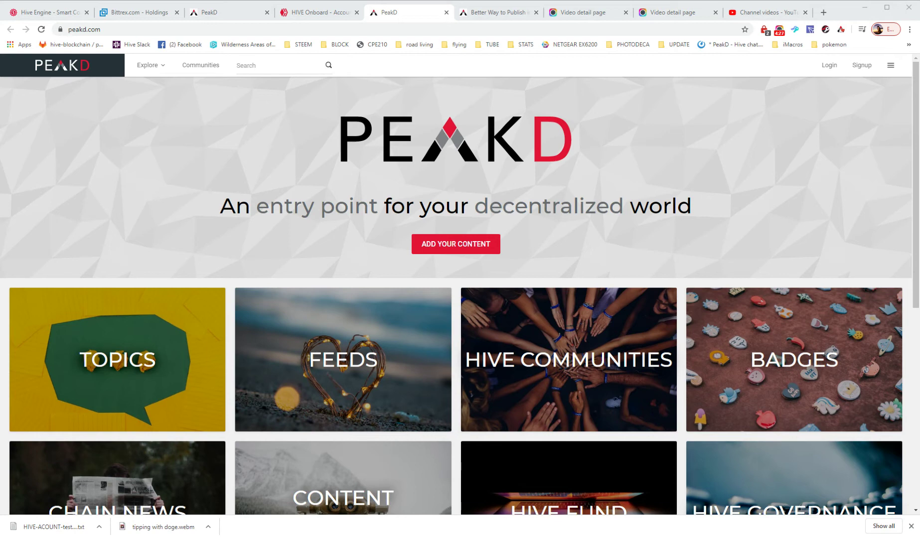
Step: Start a PeakD login as testaccount100 and switch to PeakLock's add-account form
left_click(829, 65)
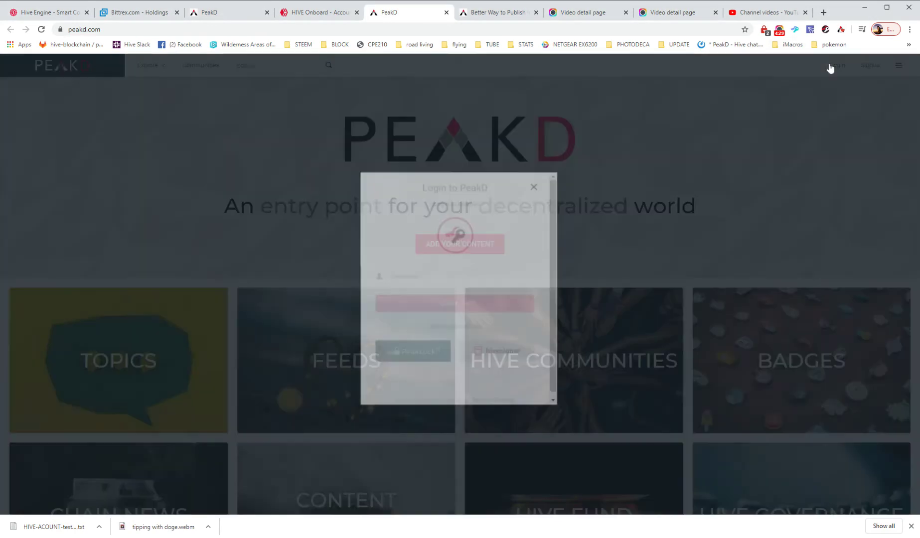
type("te")
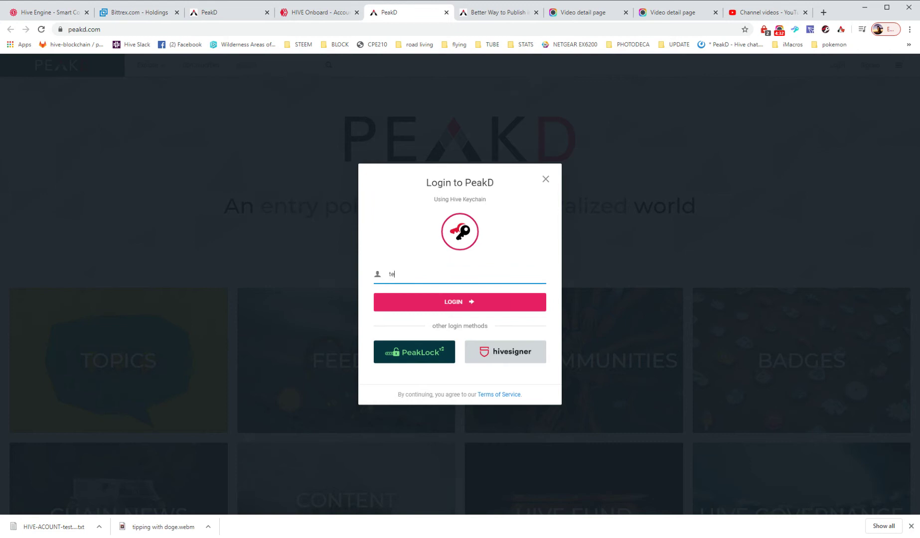
type("staccount100")
left_click(406, 355)
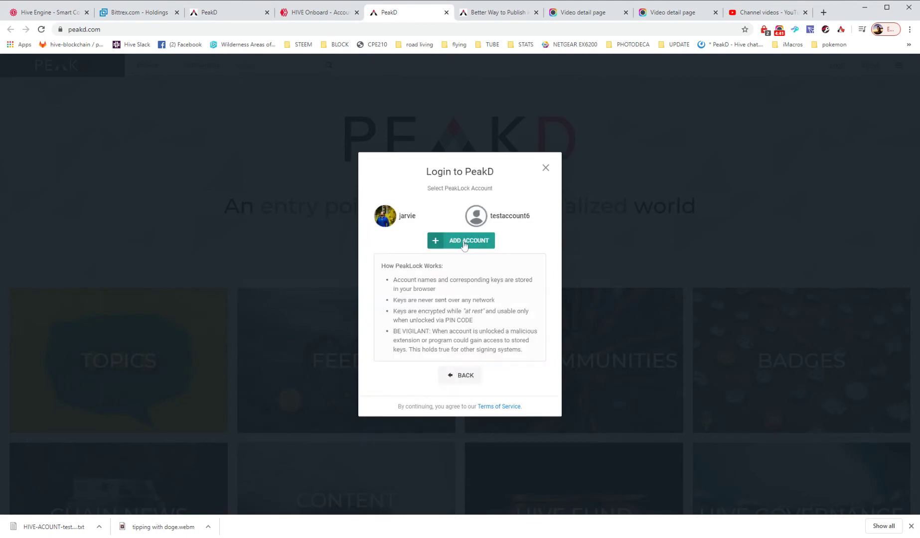
left_click(464, 241)
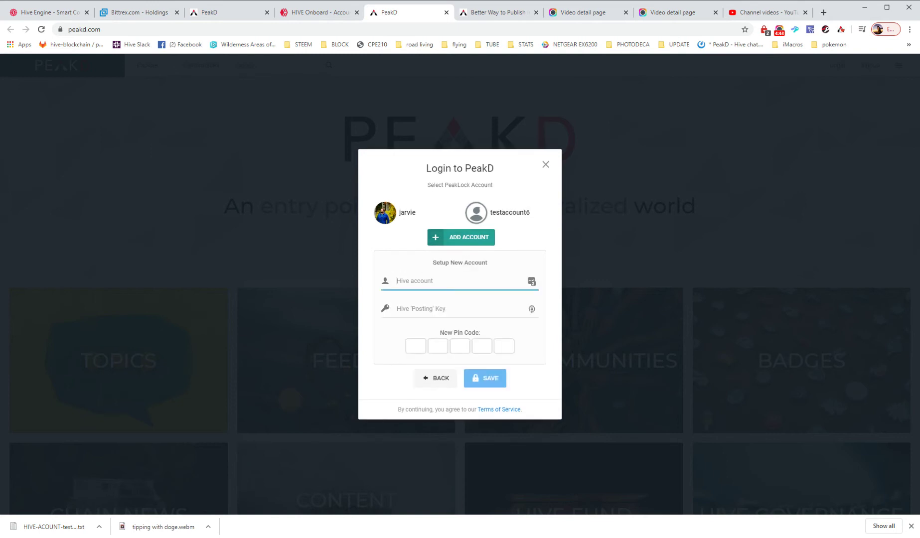
Step: Add testaccount100 to PeakLock with its pasted posting key and a new PIN code
type("testaccount100")
key("Tab")
key("ctrl+v")
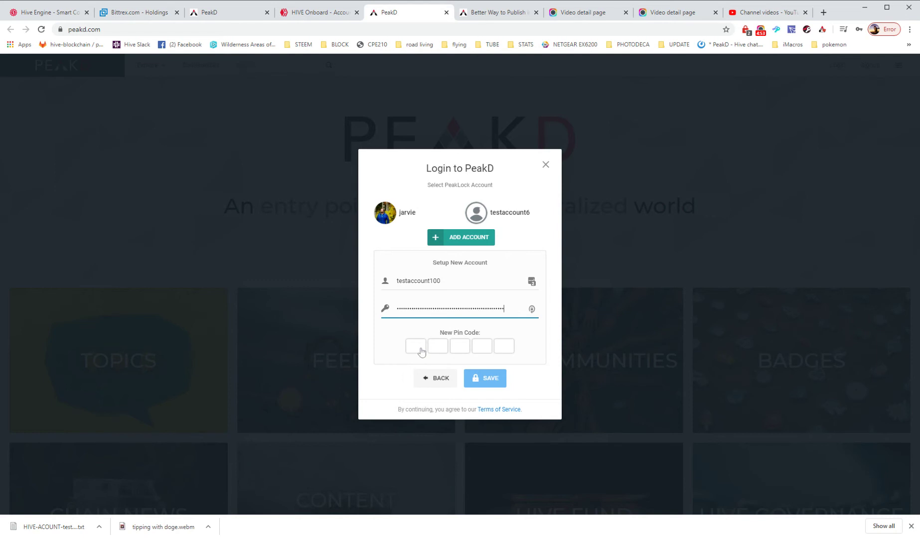
left_click(482, 325)
type("12")
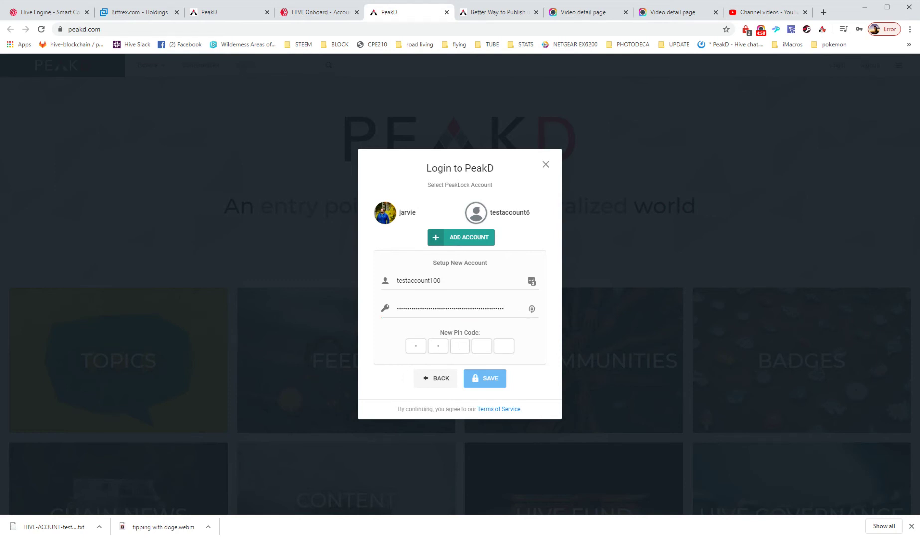
type("345")
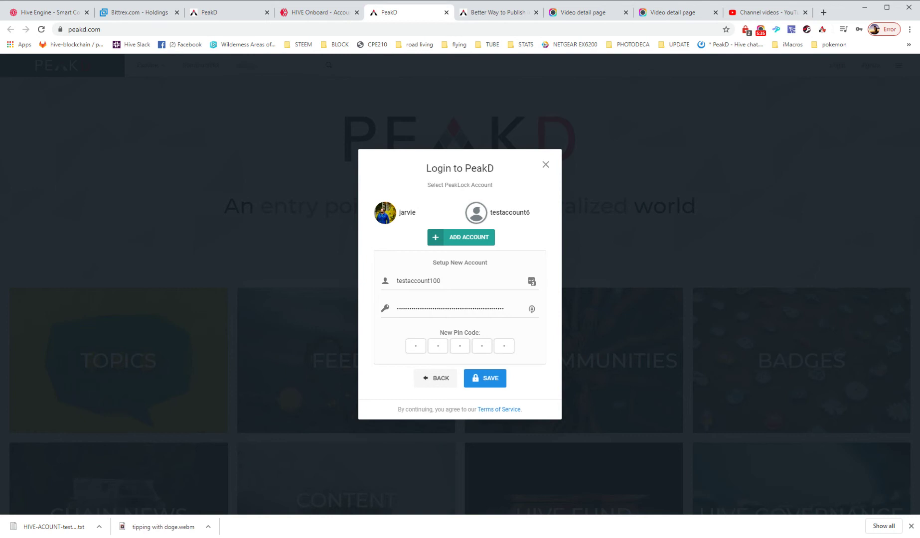
key("Return")
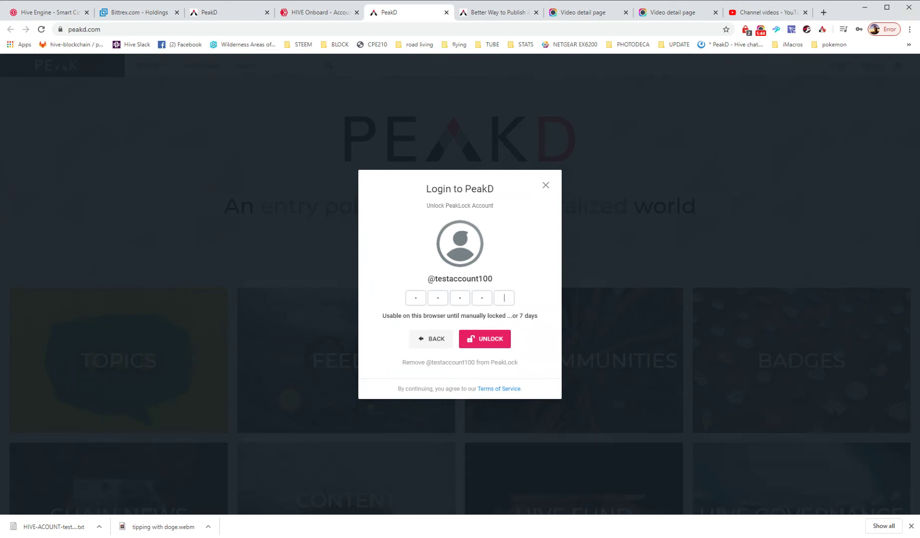
Step: Unlock testaccount100 with its PIN, read the follow notification, then view the Explore and Feeds menus
type("0")
key("Return")
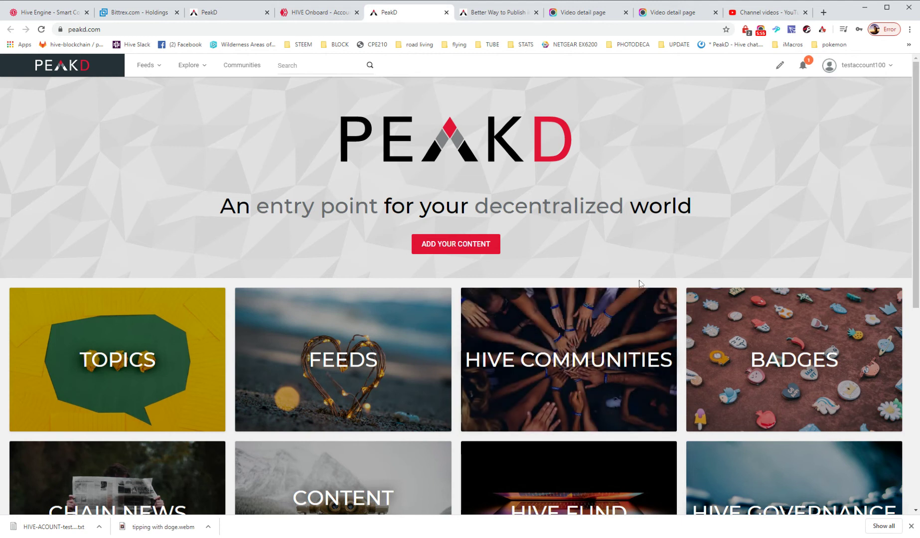
left_click(804, 70)
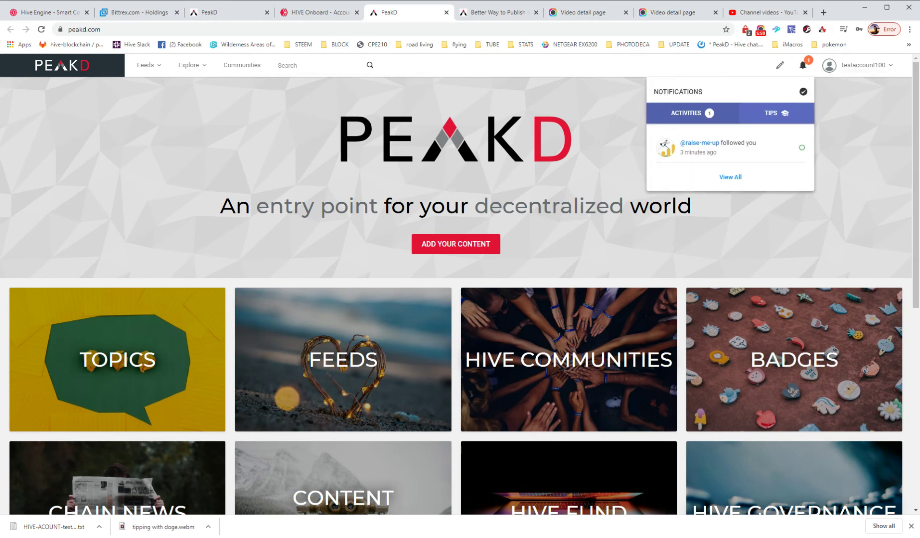
left_click(803, 93)
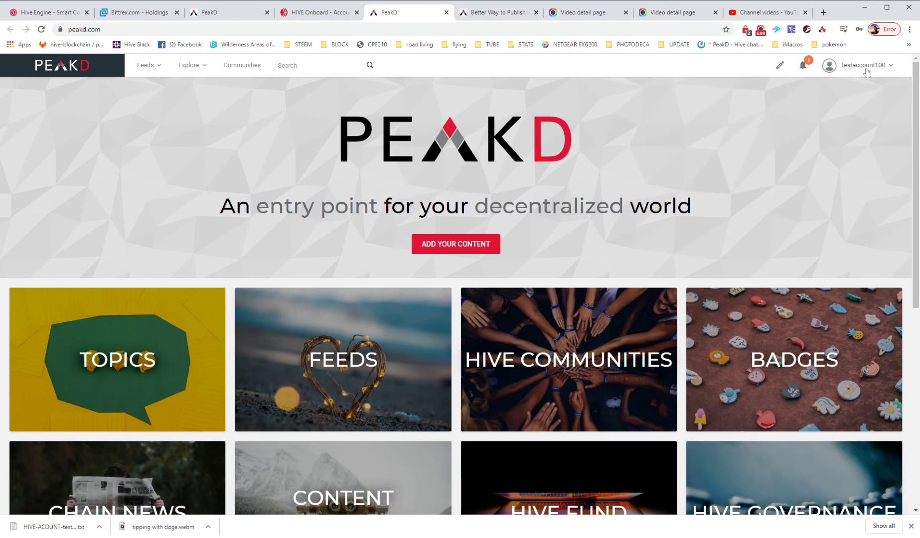
left_click(188, 65)
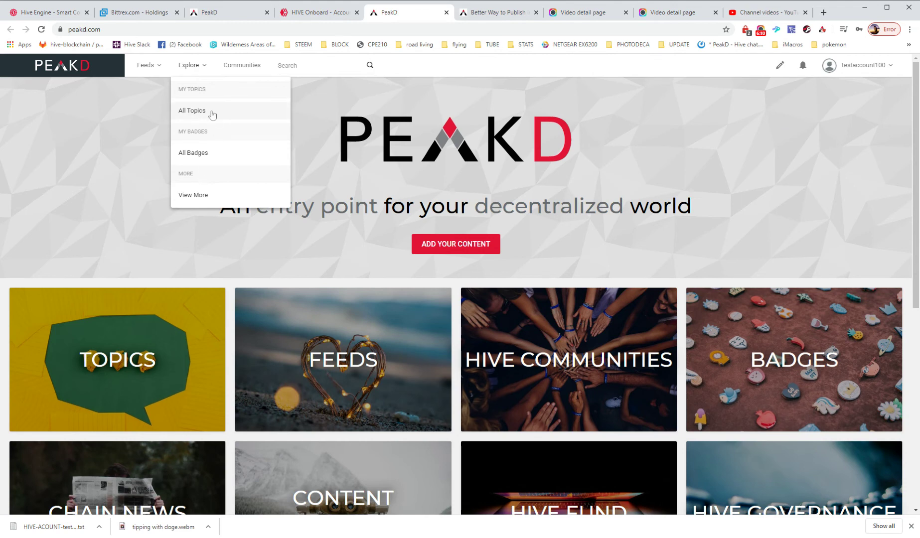
left_click(152, 67)
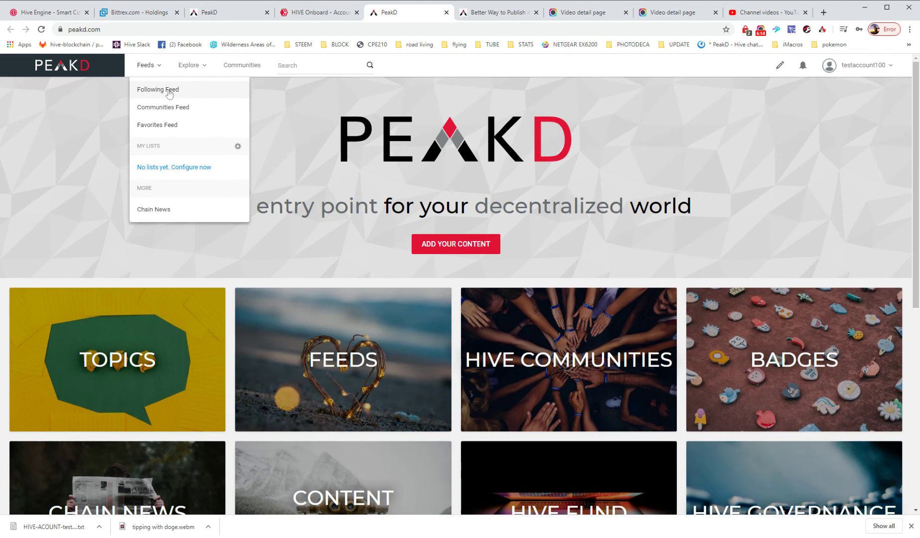
Step: Browse the featured and popular community cards on the Communities page, checking the Feeds menu
left_click(243, 68)
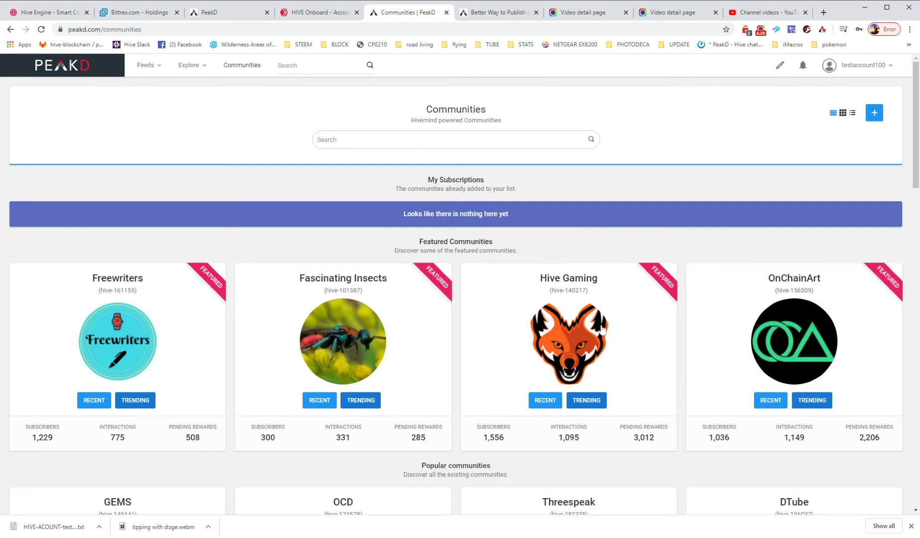
scroll(624, 437, "down", 12)
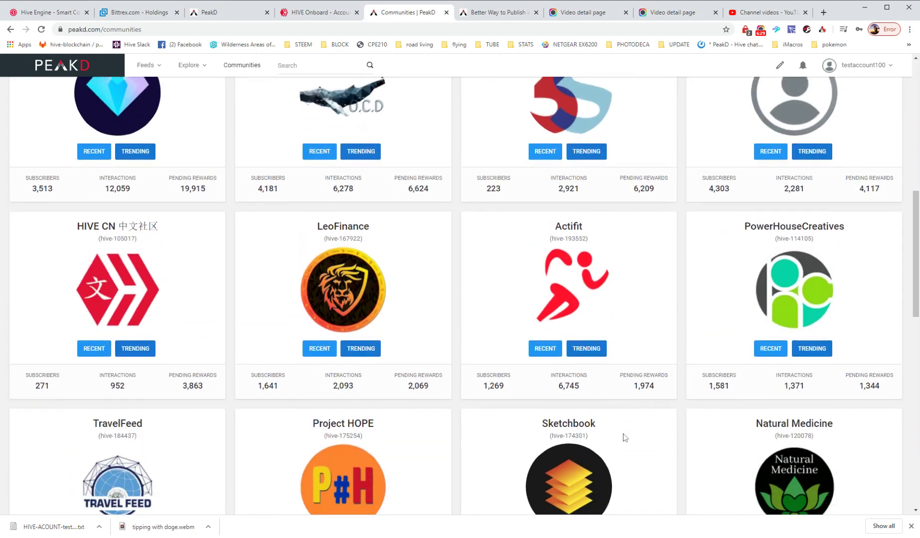
scroll(624, 437, "down", 7)
scroll(624, 437, "up", 17)
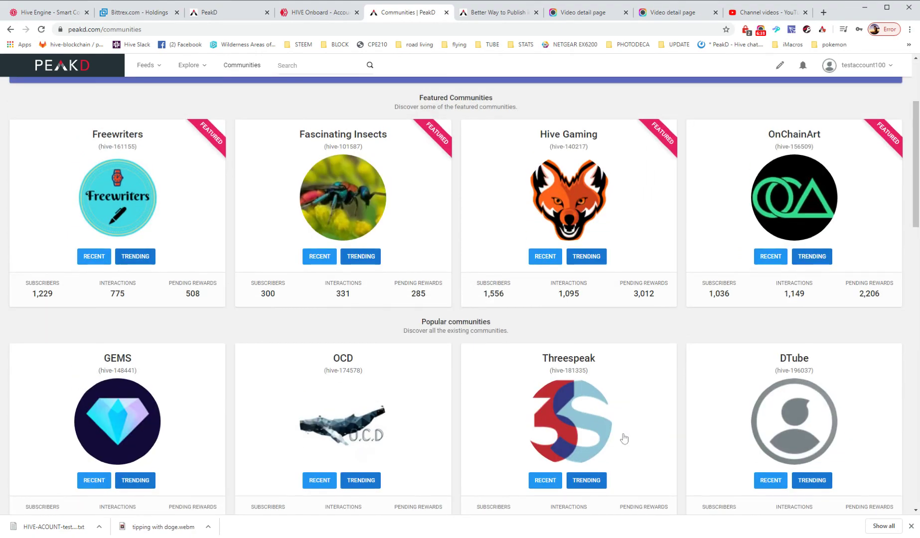
scroll(624, 437, "down", 8)
scroll(624, 437, "down", 7)
scroll(624, 437, "up", 17)
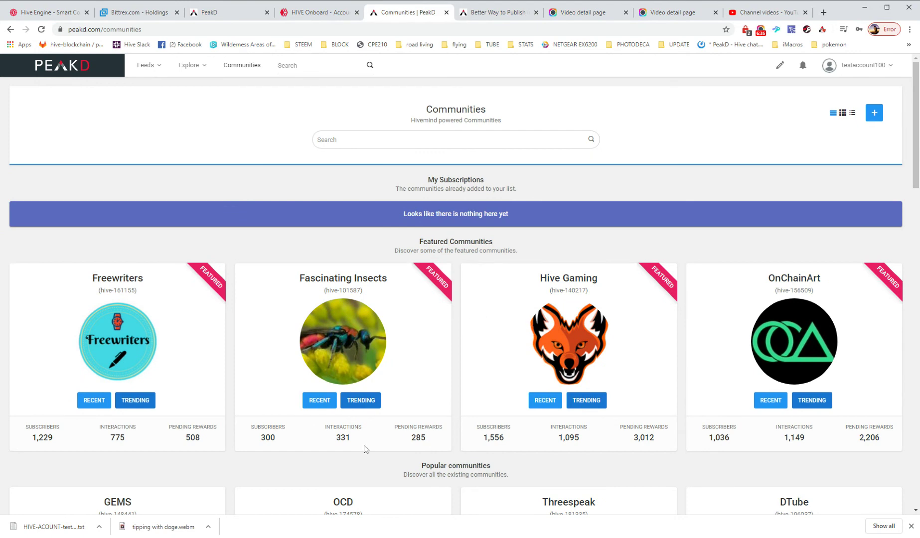
scroll(491, 364, "down", 7)
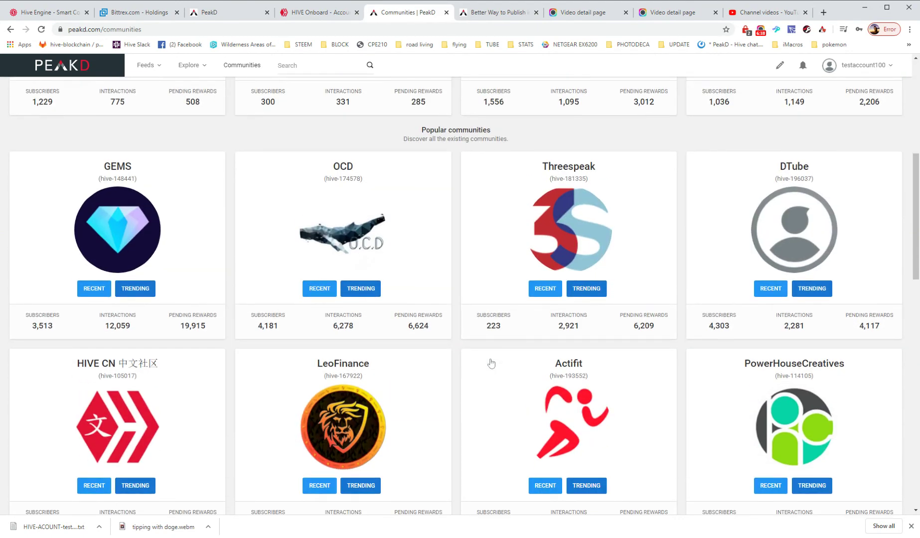
left_click(157, 69)
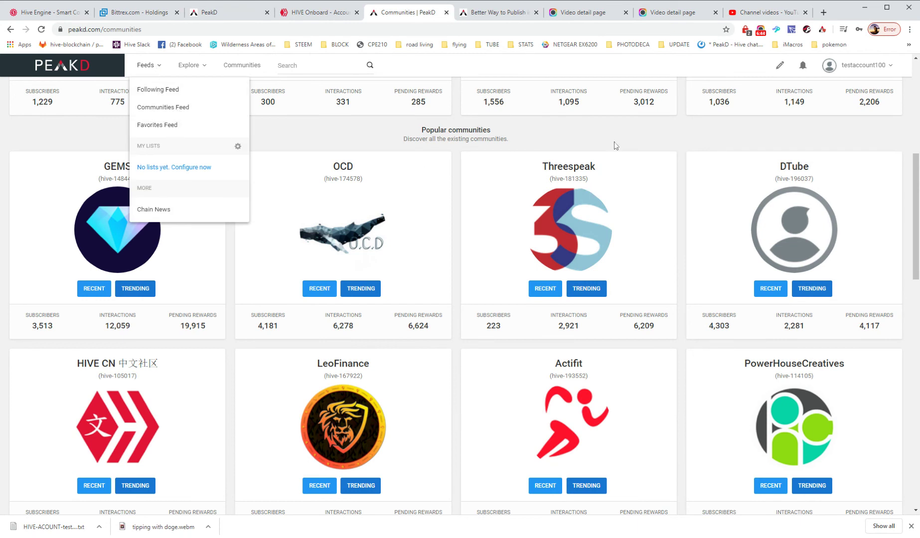
left_click(684, 138)
scroll(684, 139, "up", 7)
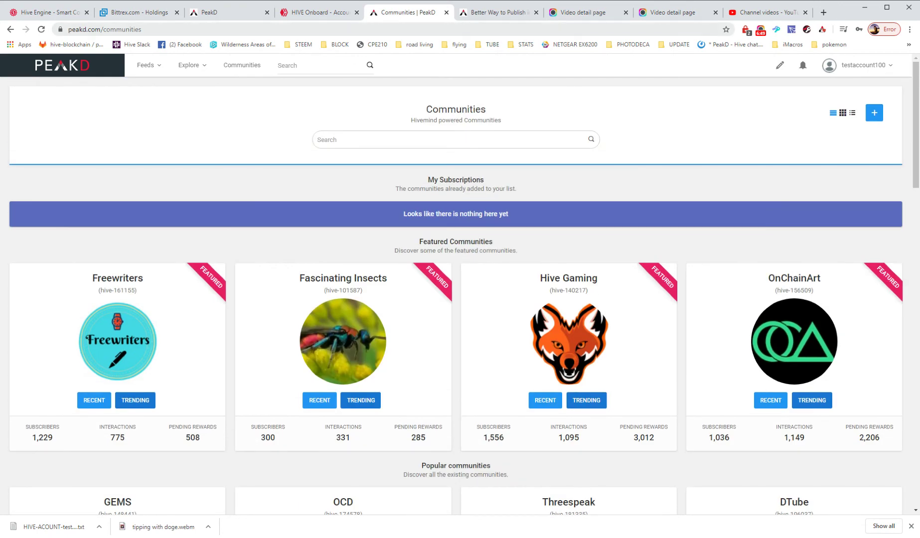
left_click(318, 13)
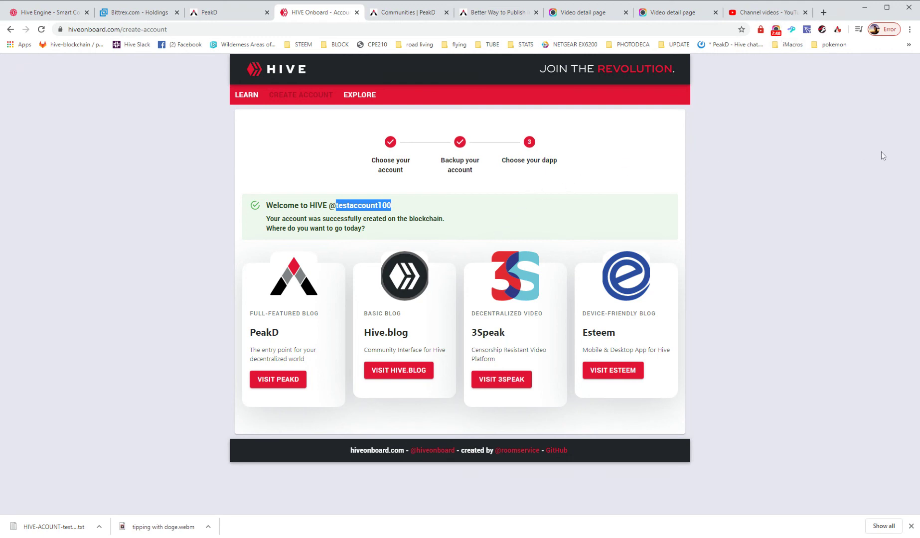
left_click(393, 15)
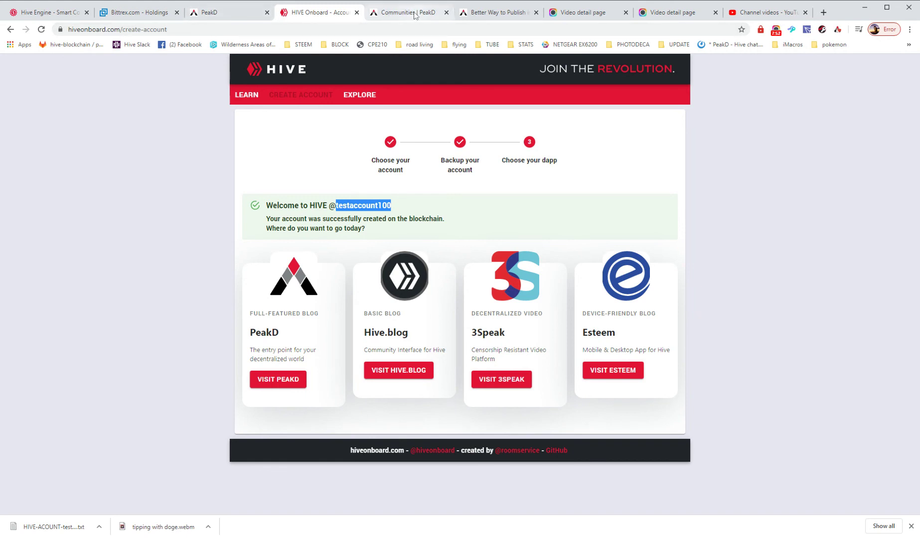